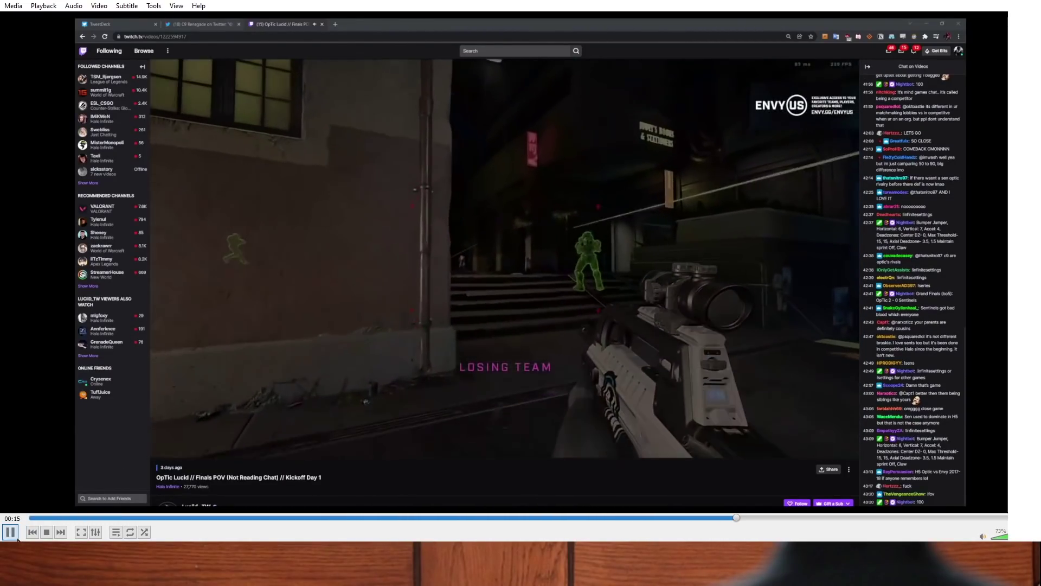
# Pause the VOD, replay a few seconds, then leave it paused near 00:07
pyautogui.click(11, 531)
pyautogui.click(576, 518)
pyautogui.click(11, 531)
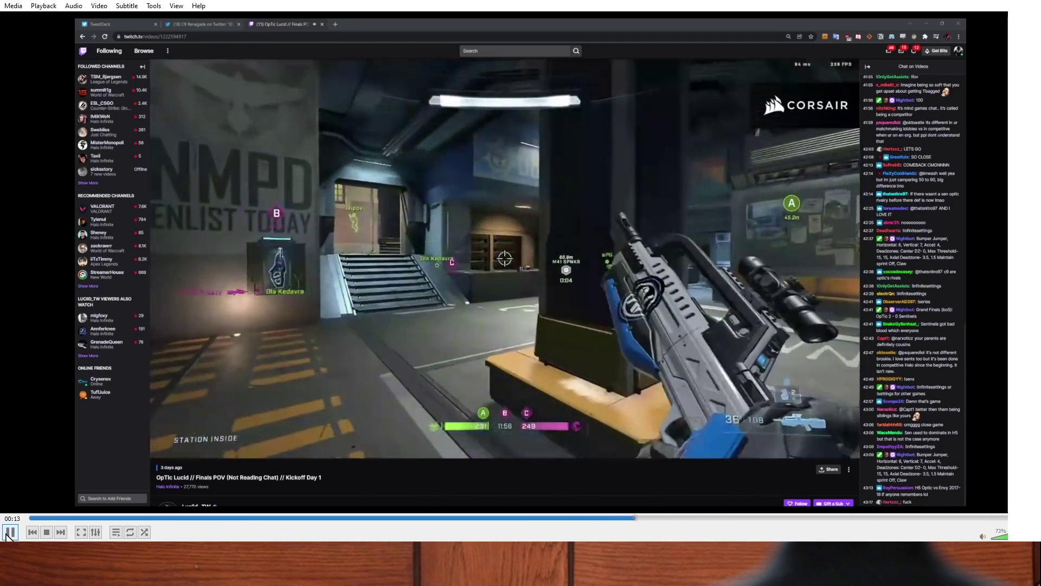
pyautogui.click(12, 532)
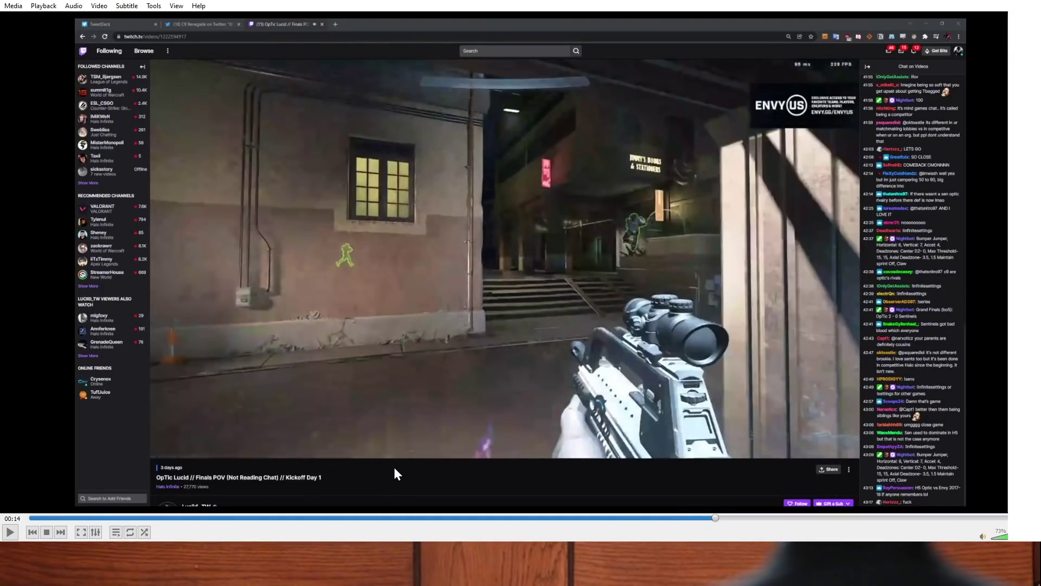
pyautogui.click(387, 519)
# Play the Halo VOD and pause it at 00:20 when the screen goes black
pyautogui.click(10, 531)
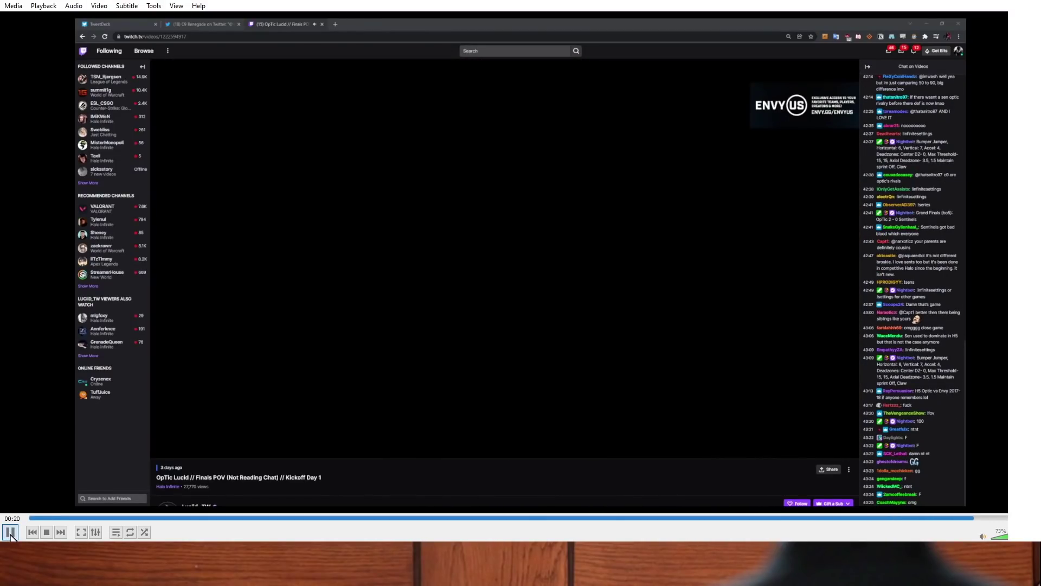
pyautogui.click(10, 532)
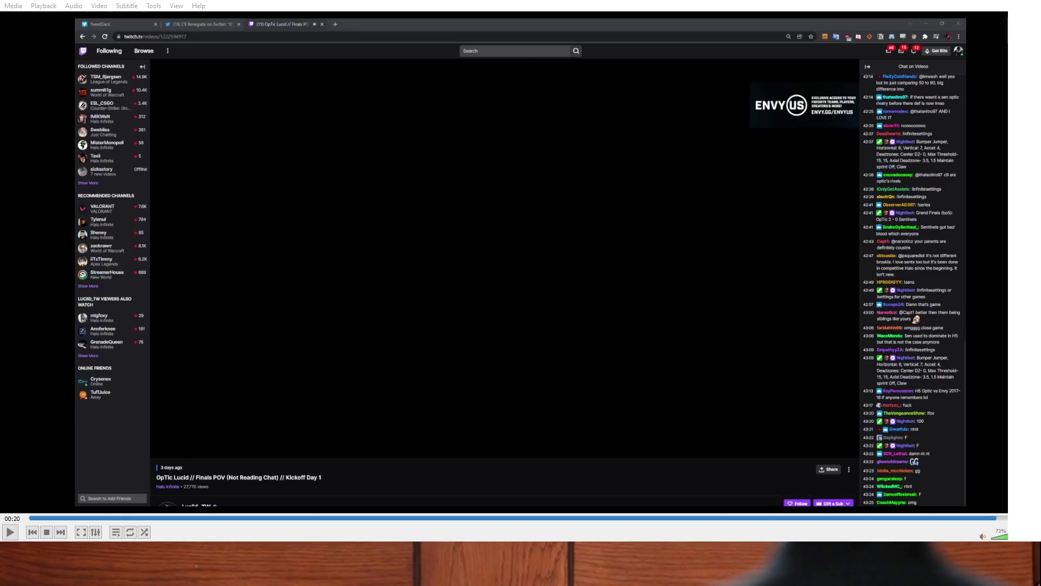